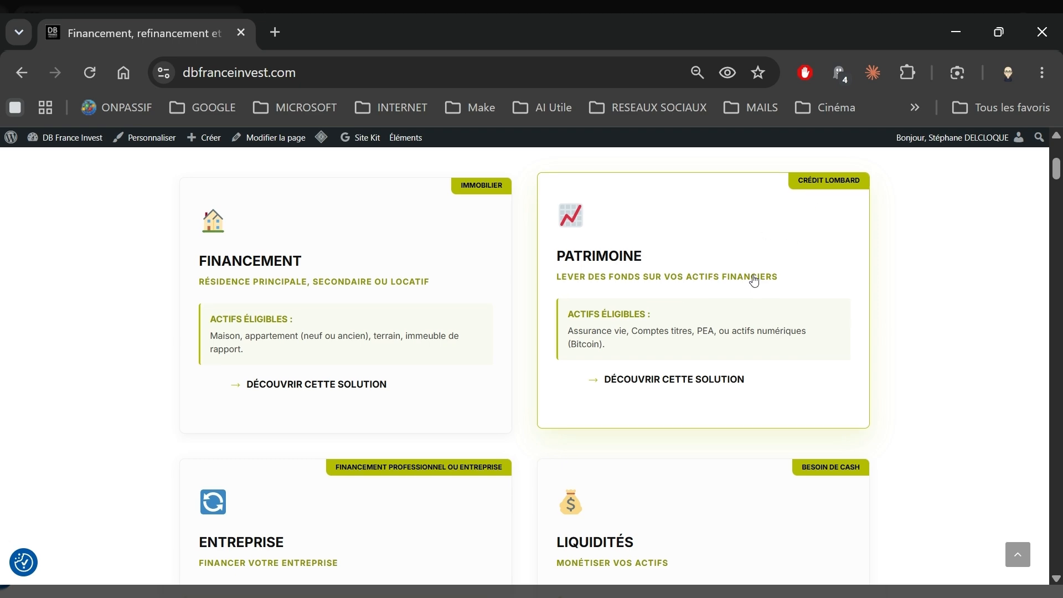
Open the Crédit Lombard page from the site's Personne Physique offers.
{"action": "scroll", "coordinate": [720, 288], "scroll_direction": "up", "scroll_amount": 5}
{"action": "mouse_move", "coordinate": [532, 194]}
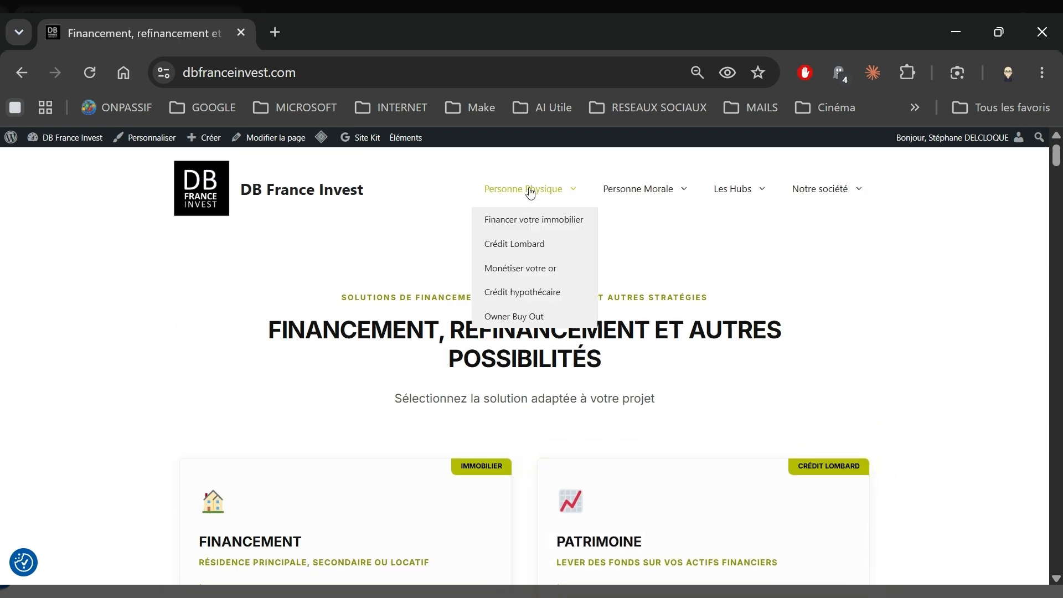
{"action": "left_click", "coordinate": [515, 244]}
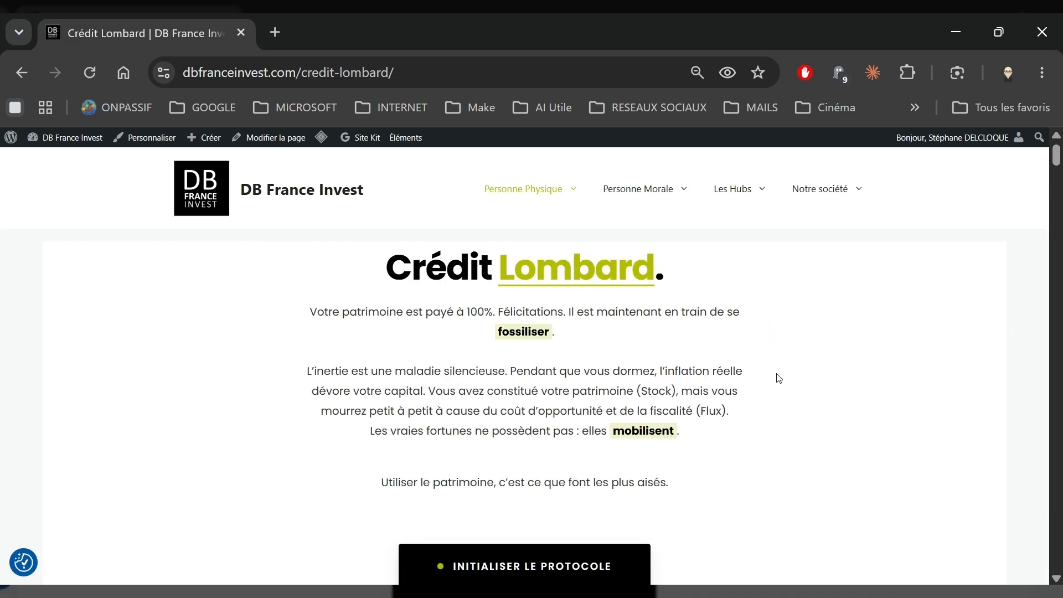
In the simulator's guarantee section, set the Assurance-Vie (Mixte) split to 50% Fonds Euros and 50% Unités Compte.
{"action": "scroll", "coordinate": [780, 378], "scroll_direction": "down", "scroll_amount": 3}
{"action": "scroll", "coordinate": [781, 378], "scroll_direction": "down", "scroll_amount": 1}
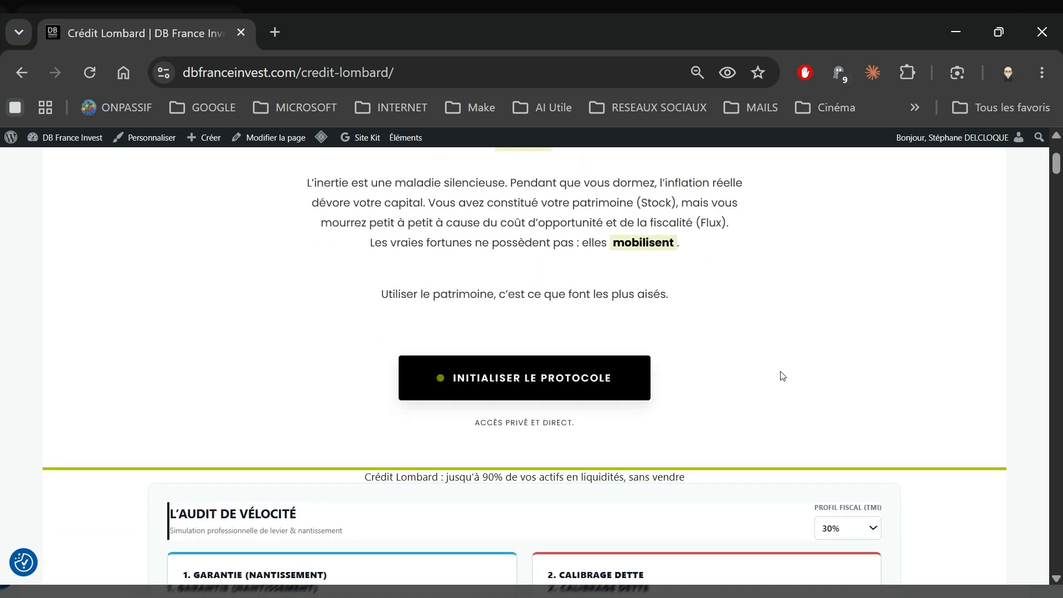
{"action": "scroll", "coordinate": [781, 372], "scroll_direction": "down", "scroll_amount": 4}
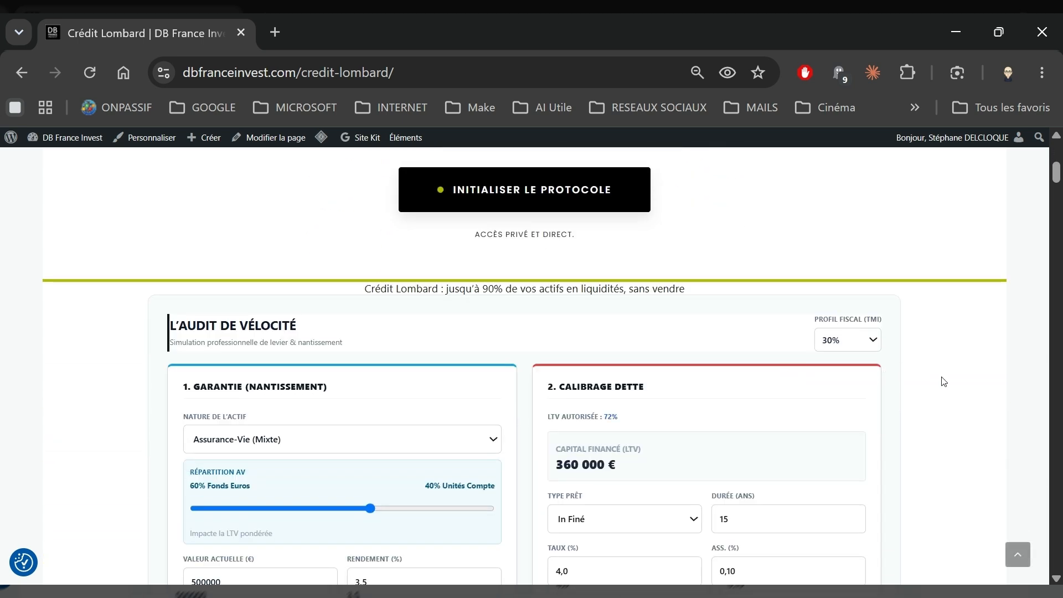
{"action": "scroll", "coordinate": [944, 382], "scroll_direction": "down", "scroll_amount": 2}
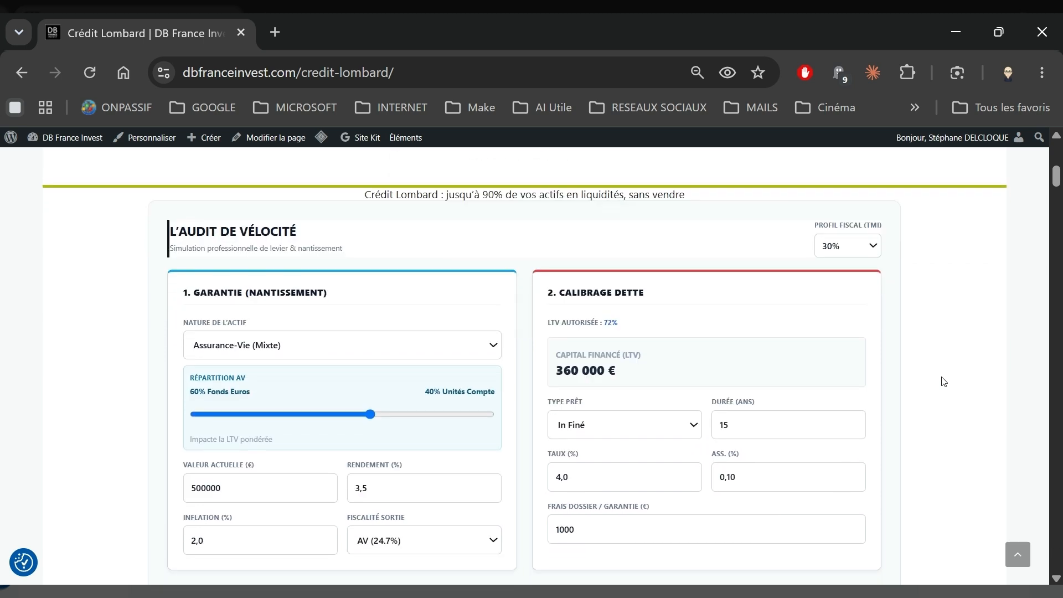
{"action": "scroll", "coordinate": [943, 382], "scroll_direction": "down", "scroll_amount": 2}
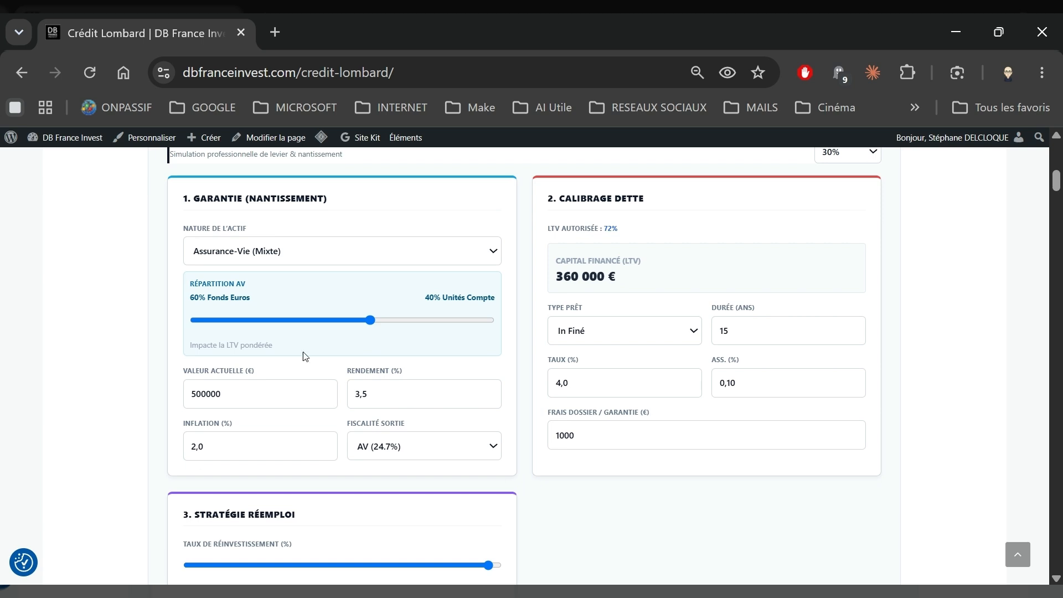
{"action": "left_click", "coordinate": [251, 256]}
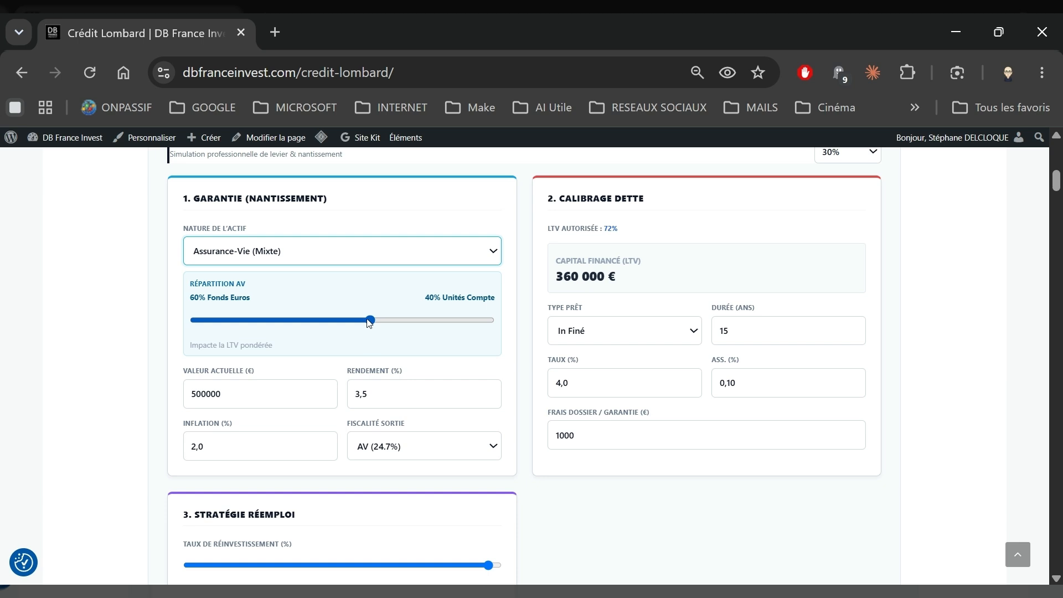
{"action": "left_click_drag", "start_coordinate": [367, 320], "coordinate": [343, 317]}
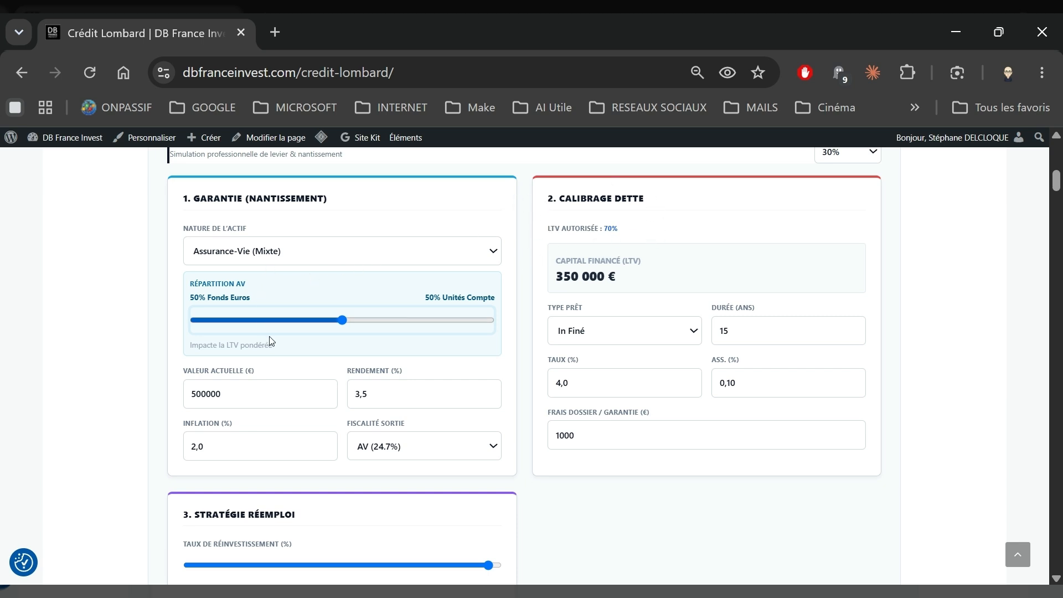
Set the pledged asset's annual return (Rendement) to 5% in the guarantee section.
{"action": "left_click", "coordinate": [205, 393]}
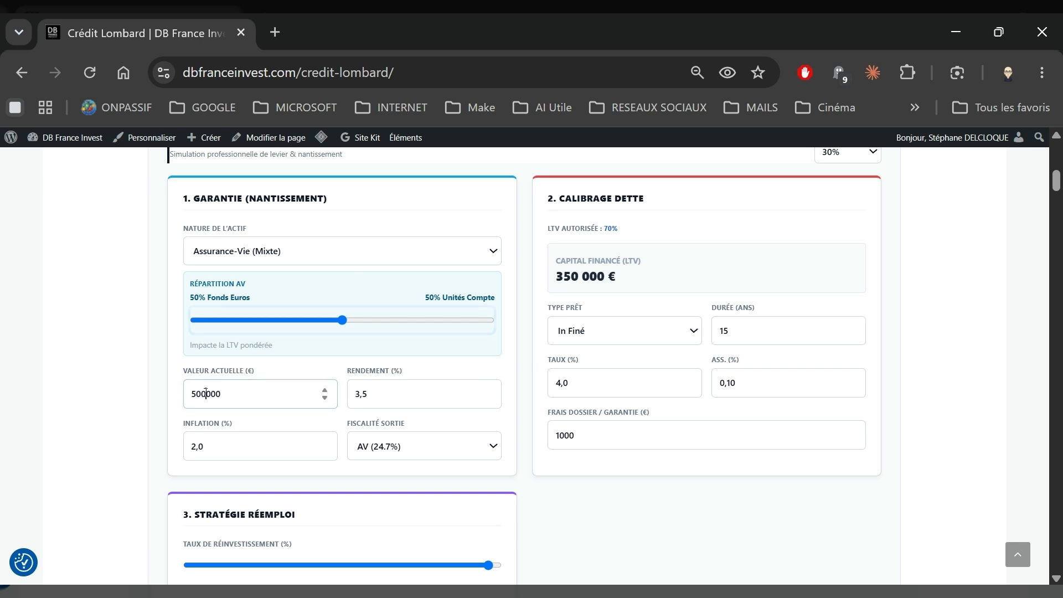
{"action": "double_click", "coordinate": [348, 394]}
{"action": "triple_click", "coordinate": [348, 394]}
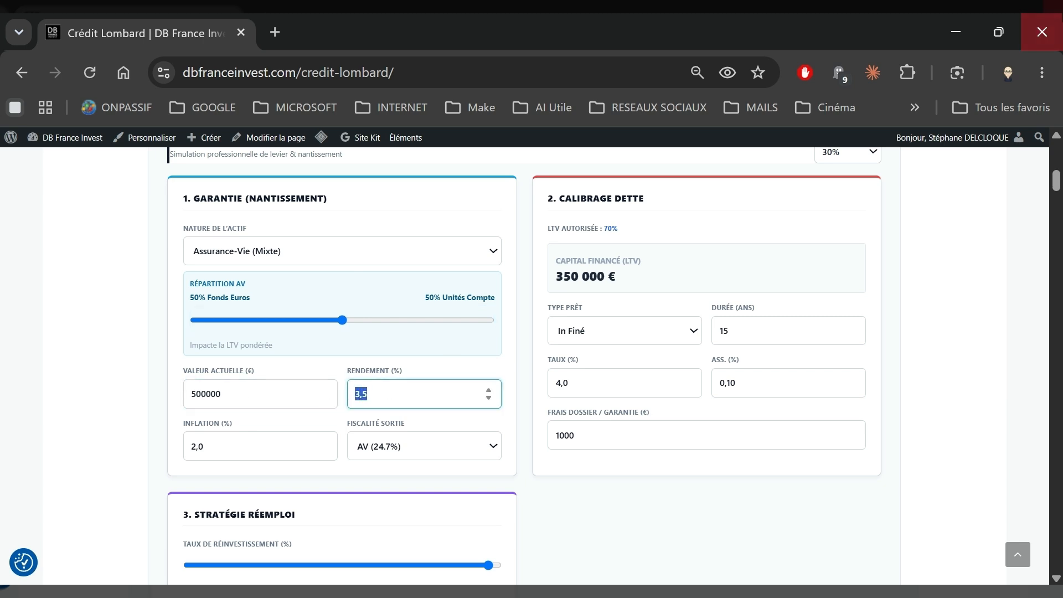
{"action": "type", "text": "5"}
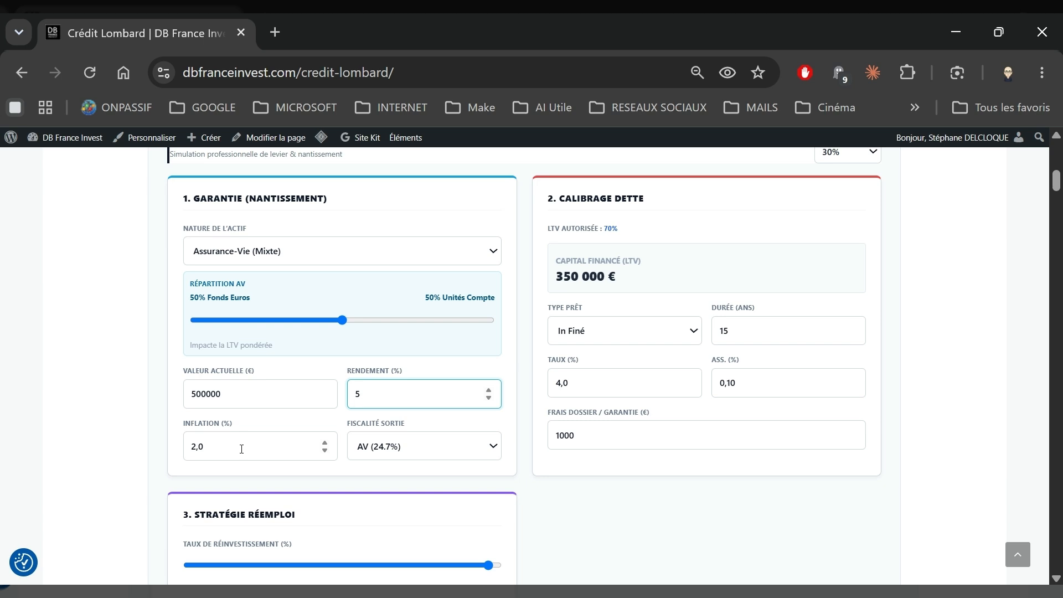
{"action": "left_click", "coordinate": [143, 392]}
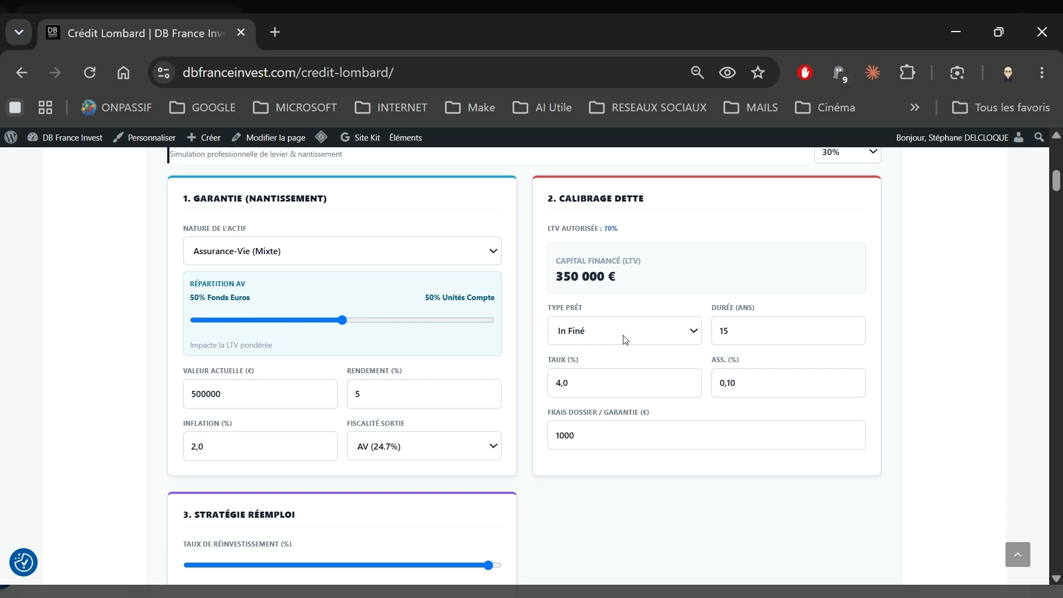
{"action": "left_click", "coordinate": [694, 331]}
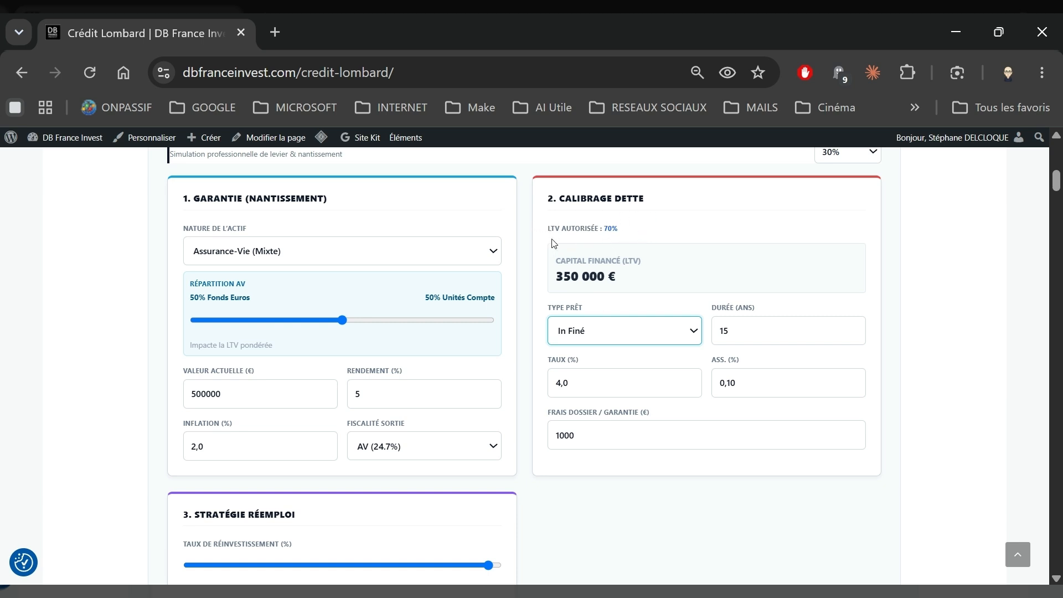
{"action": "left_click", "coordinate": [606, 438]}
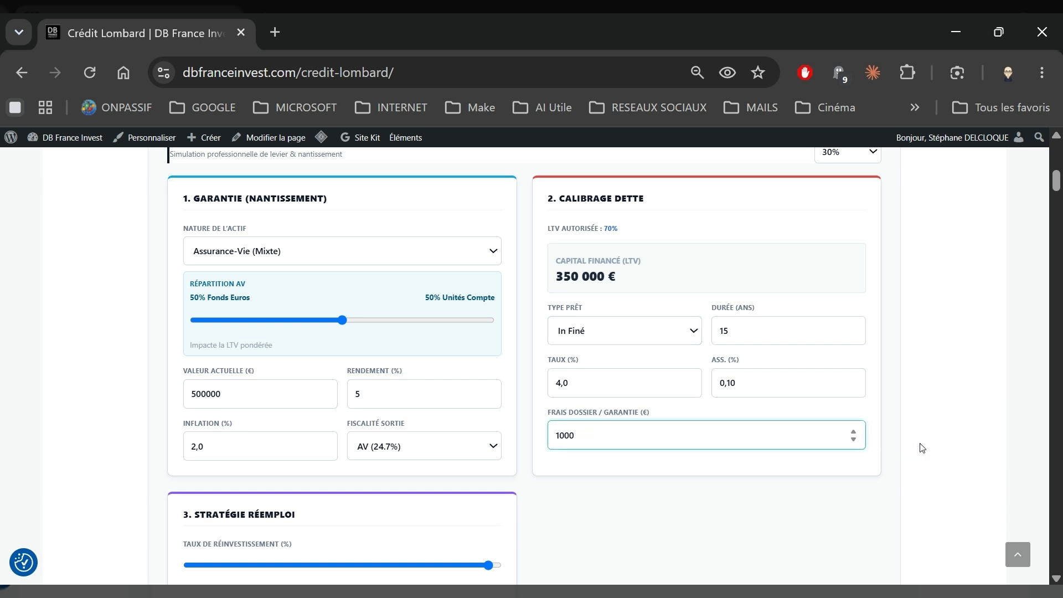
Set the target return (Obj. rendement) to 5% in the Stratégie réemploi section.
{"action": "scroll", "coordinate": [928, 410], "scroll_direction": "down", "scroll_amount": 2}
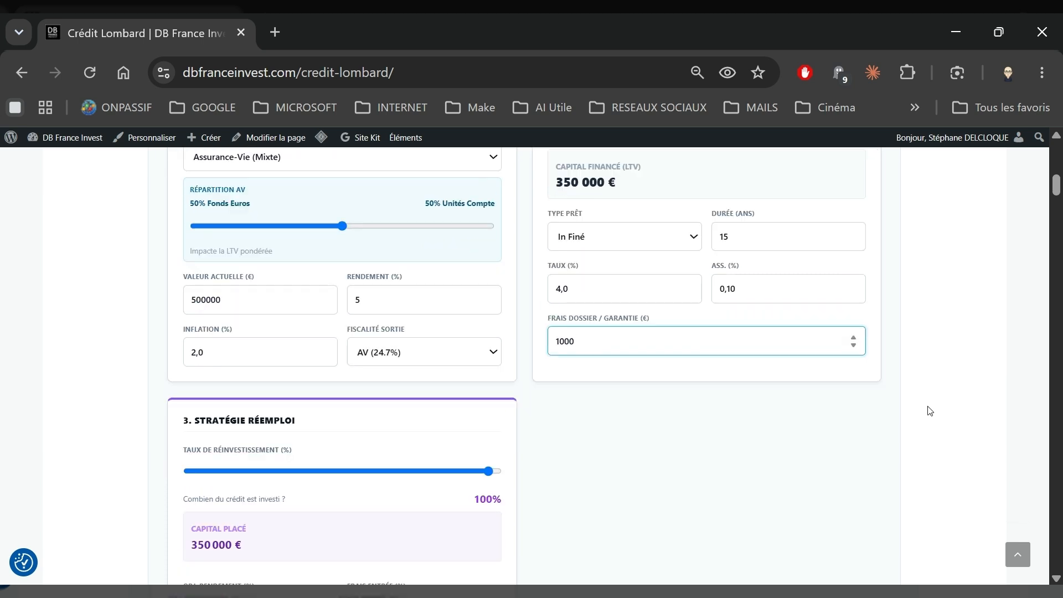
{"action": "scroll", "coordinate": [929, 411], "scroll_direction": "down", "scroll_amount": 3}
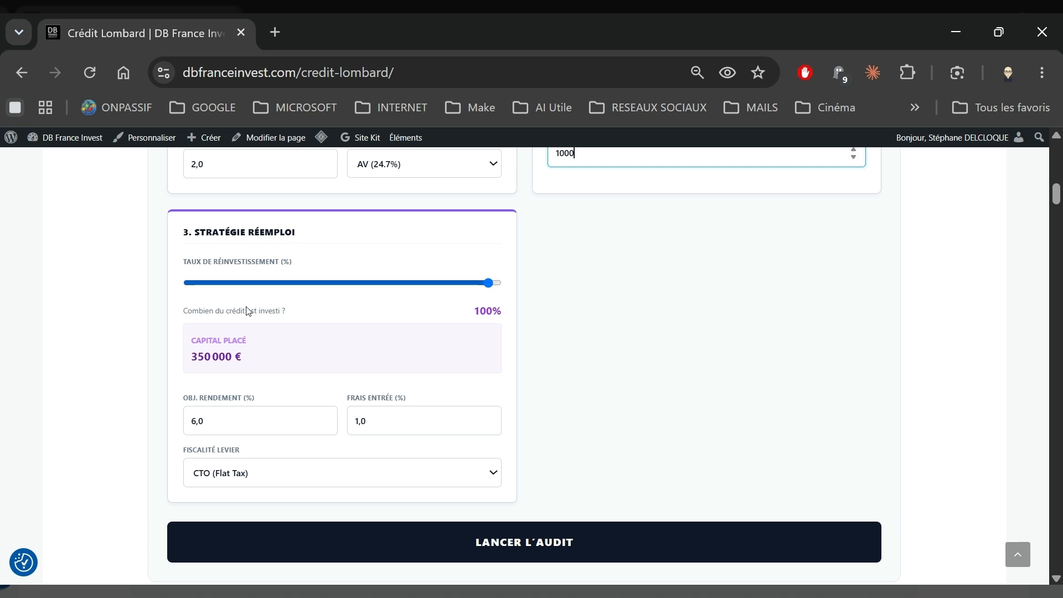
{"action": "left_click_drag", "start_coordinate": [224, 420], "coordinate": [167, 425]}
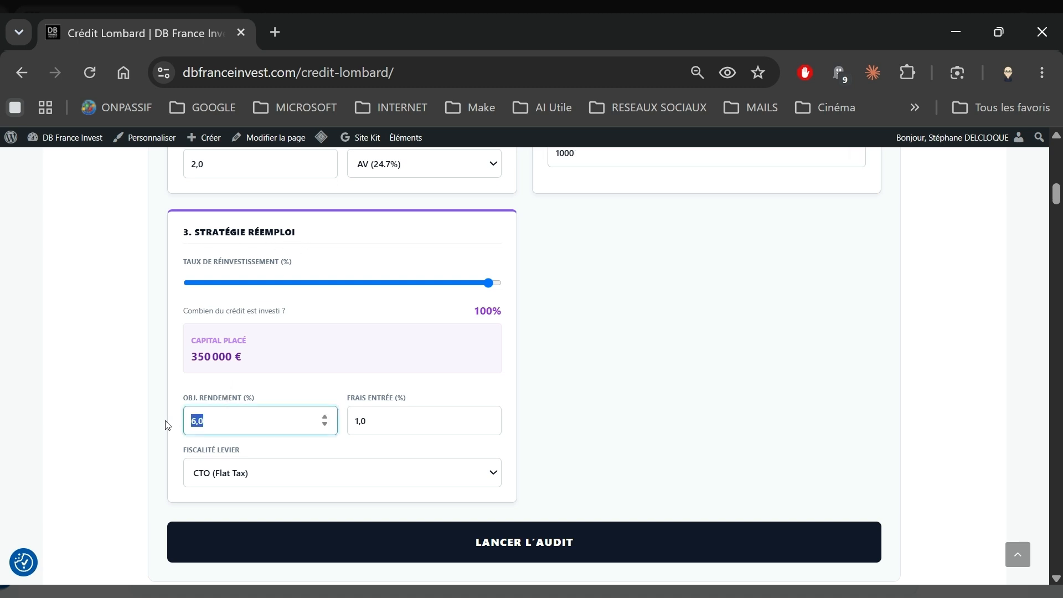
{"action": "type", "text": "5"}
Set the reinvestment strategy's entry fee to 2% and its leverage taxation to AV (Capitalisation).
{"action": "left_click_drag", "start_coordinate": [402, 427], "coordinate": [326, 421]}
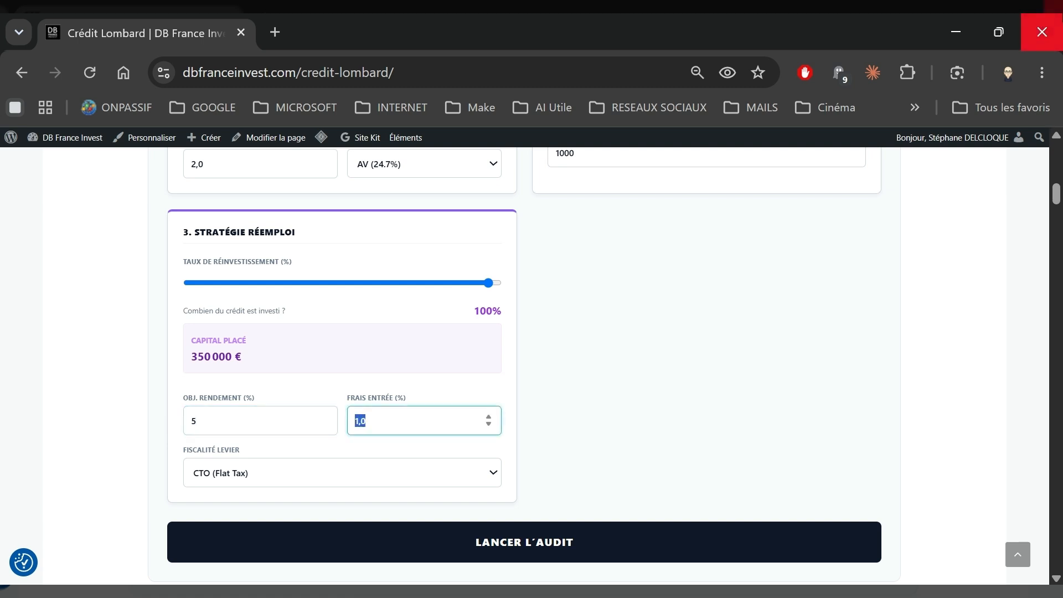
{"action": "type", "text": "2"}
{"action": "key", "text": "Tab"}
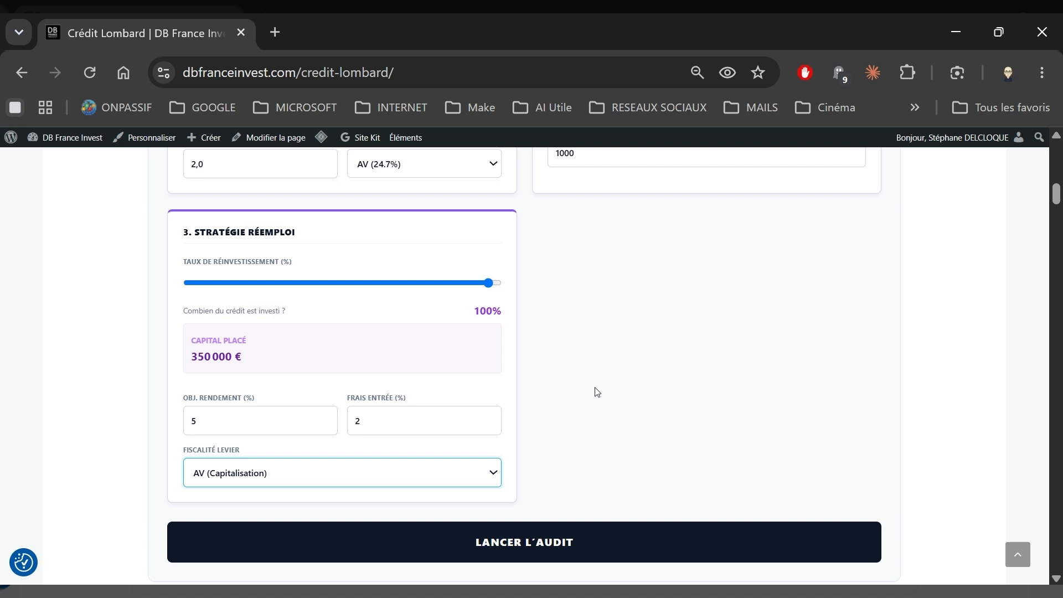
Review the guarantee, debt and reinvestment parameters of the simulation and launch the audit.
{"action": "scroll", "coordinate": [627, 347], "scroll_direction": "up", "scroll_amount": 2}
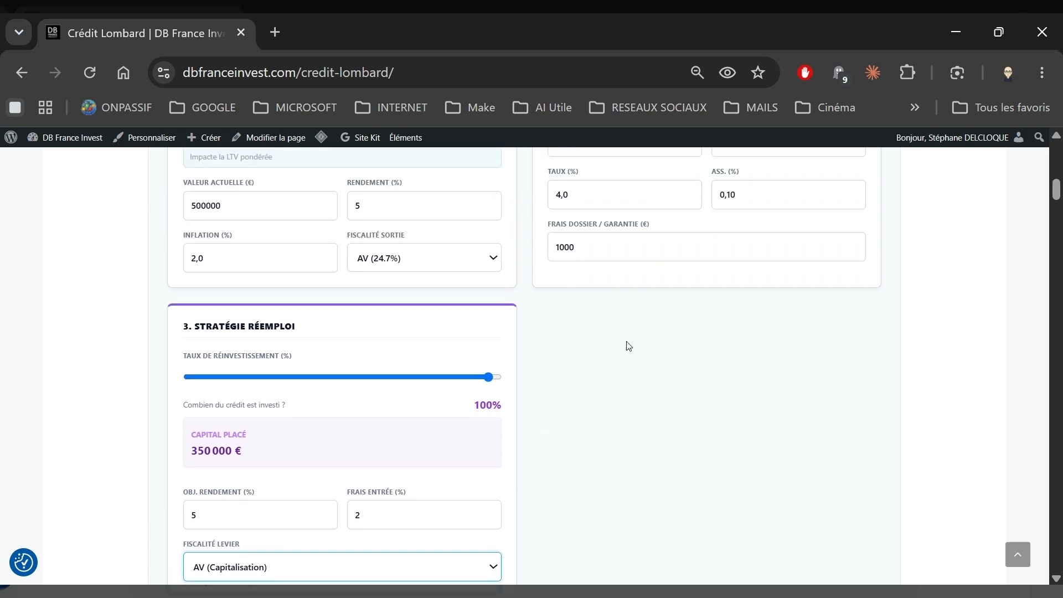
{"action": "scroll", "coordinate": [608, 342], "scroll_direction": "up", "scroll_amount": 2}
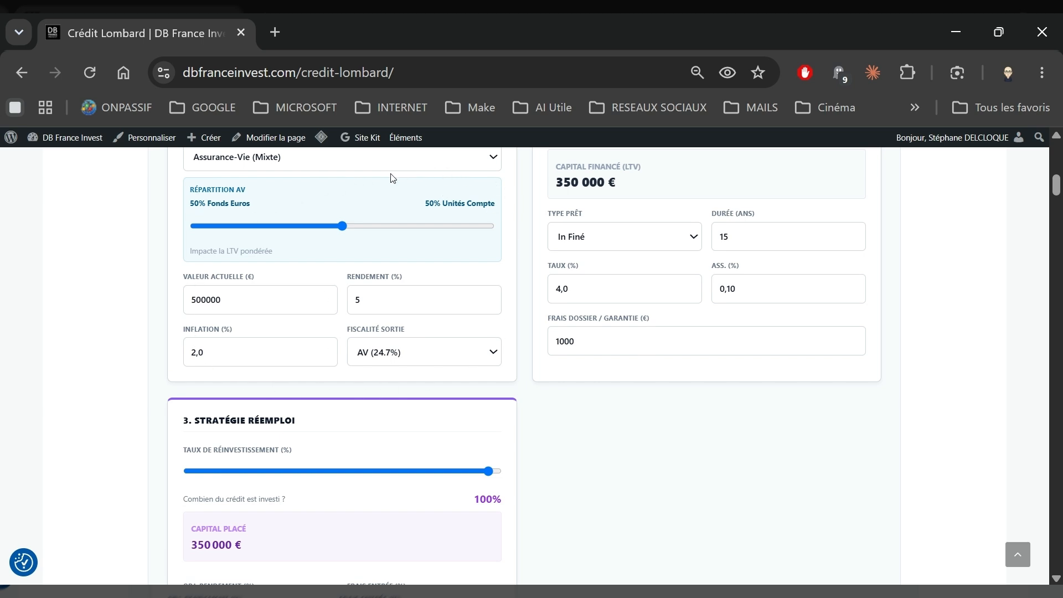
{"action": "scroll", "coordinate": [319, 277], "scroll_direction": "down", "scroll_amount": 2}
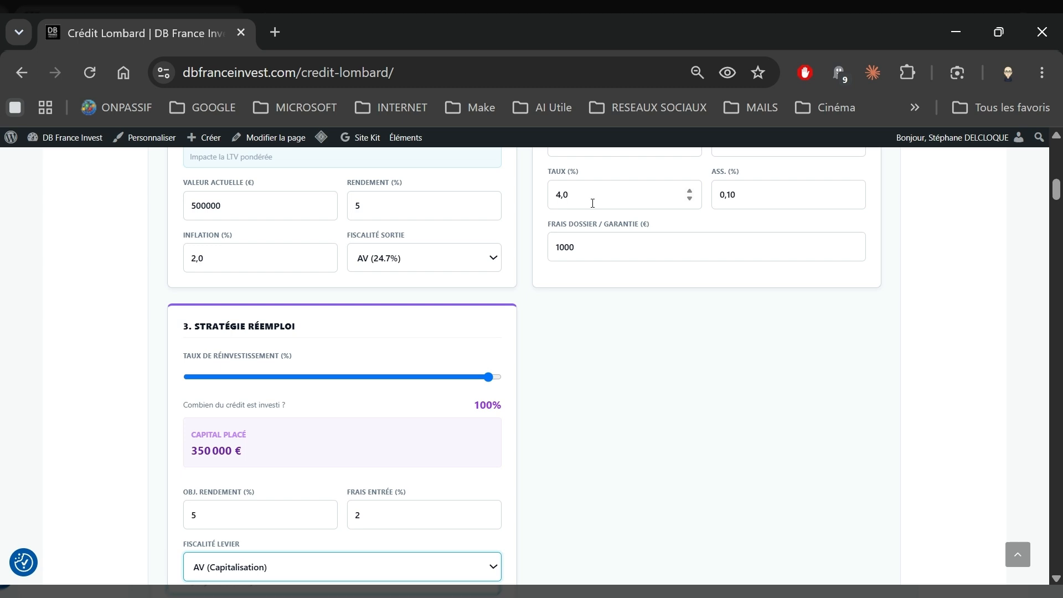
{"action": "scroll", "coordinate": [632, 351], "scroll_direction": "down", "scroll_amount": 2}
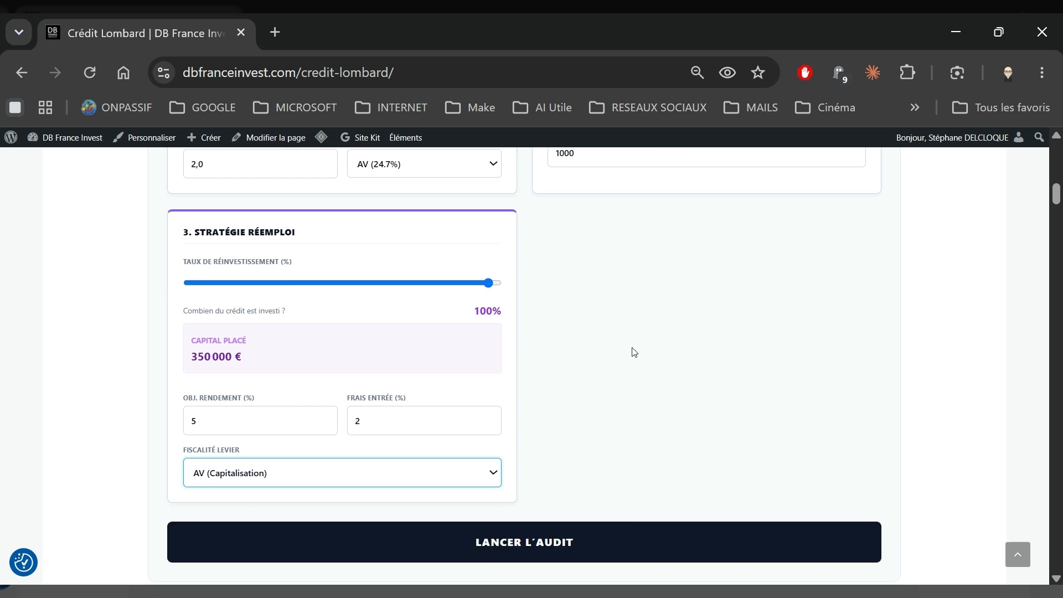
{"action": "scroll", "coordinate": [644, 330], "scroll_direction": "down", "scroll_amount": 2}
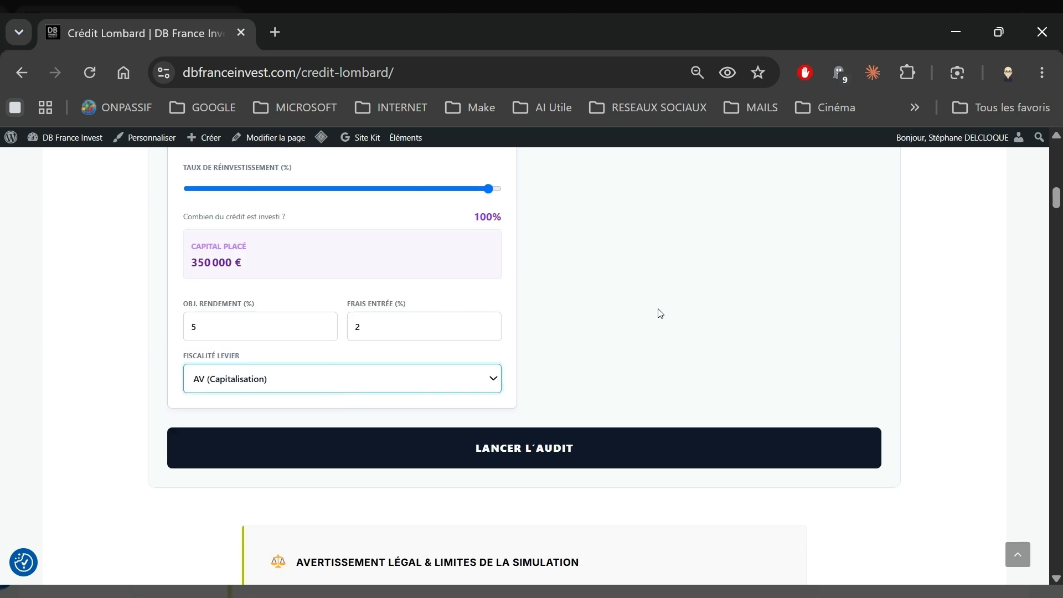
{"action": "scroll", "coordinate": [659, 312], "scroll_direction": "up", "scroll_amount": 5}
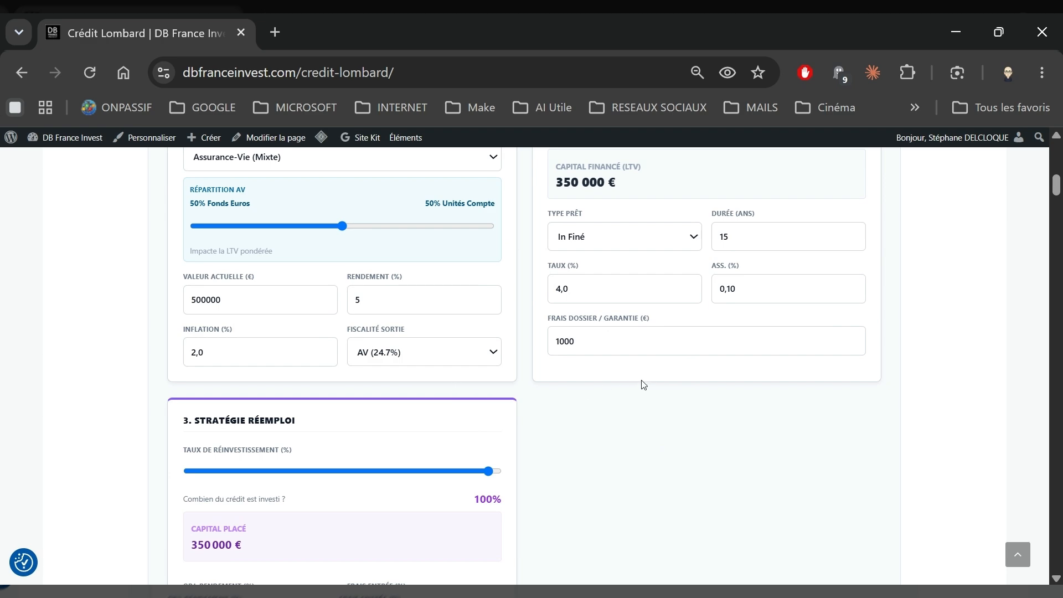
{"action": "scroll", "coordinate": [643, 382], "scroll_direction": "down", "scroll_amount": 5}
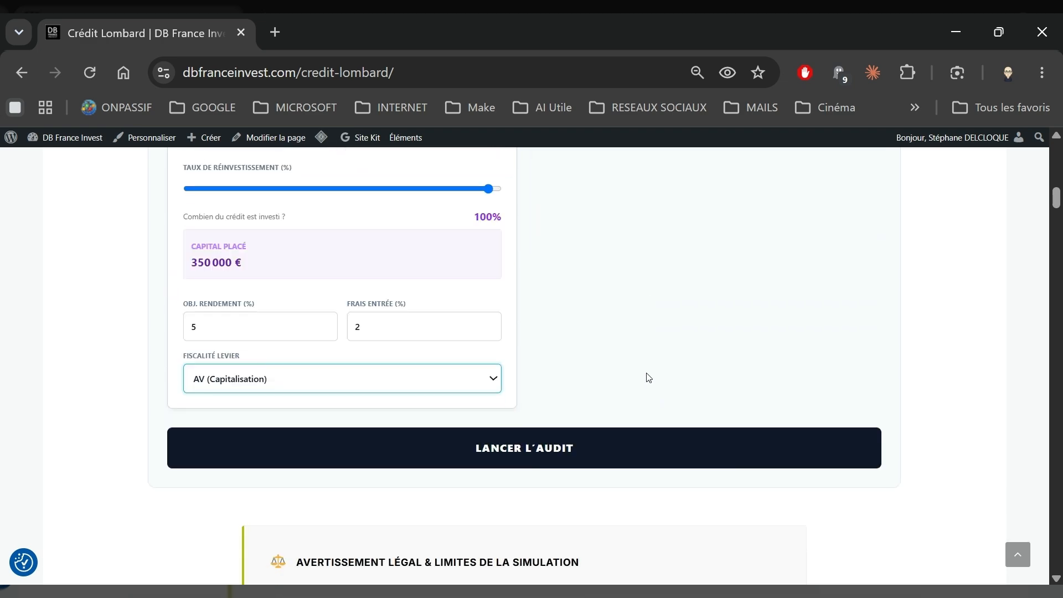
{"action": "left_click", "coordinate": [525, 455]}
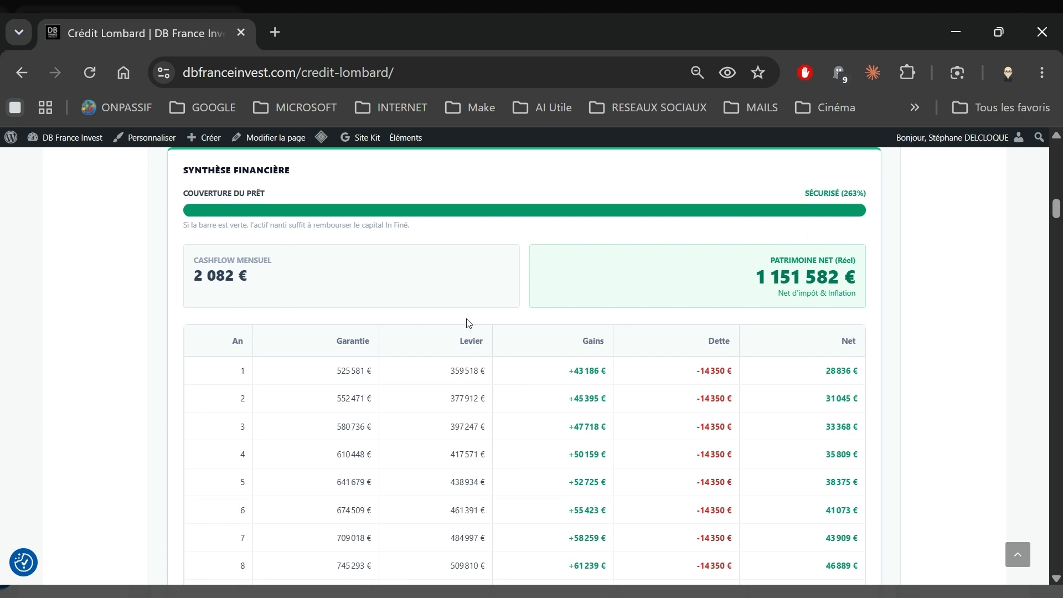
Examine the Synthèse financière and its year-by-year table against the guarantee, loan and reinvestment parameters.
{"action": "scroll", "coordinate": [613, 290], "scroll_direction": "down", "scroll_amount": 3}
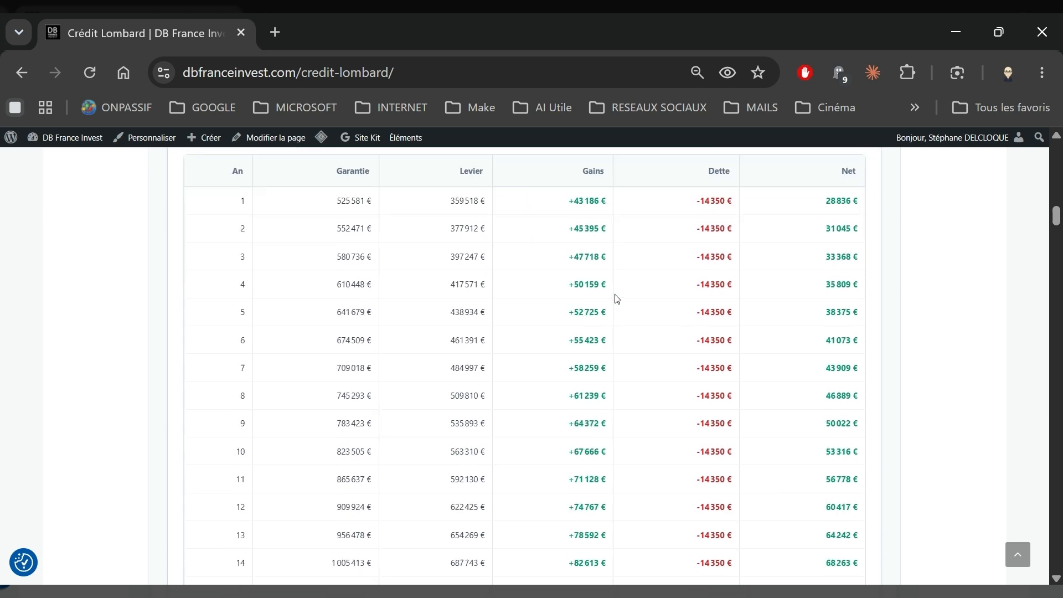
{"action": "scroll", "coordinate": [646, 294], "scroll_direction": "up", "scroll_amount": 2}
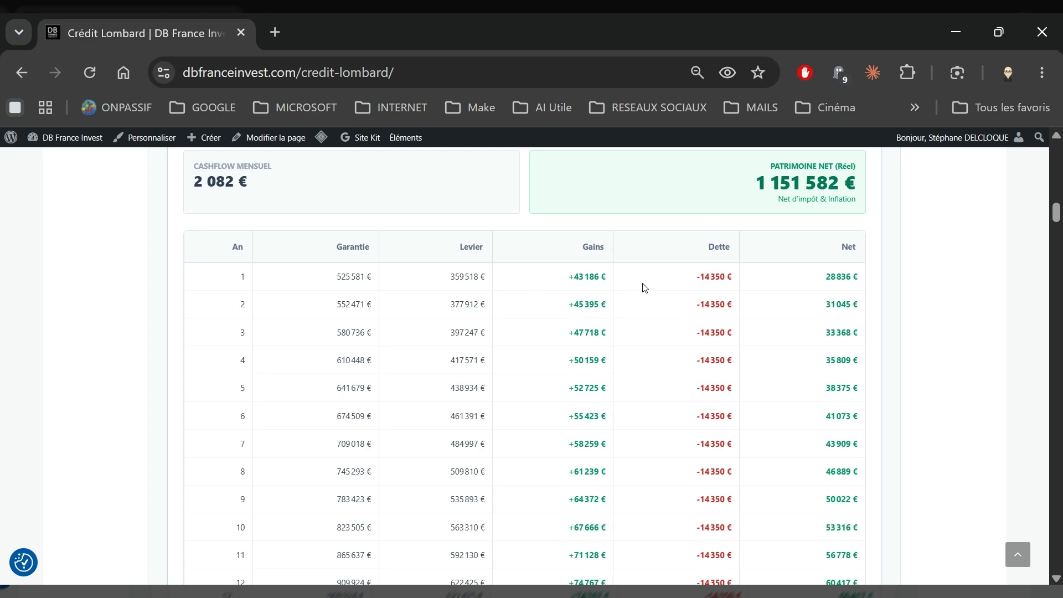
{"action": "scroll", "coordinate": [645, 287], "scroll_direction": "up", "scroll_amount": 10}
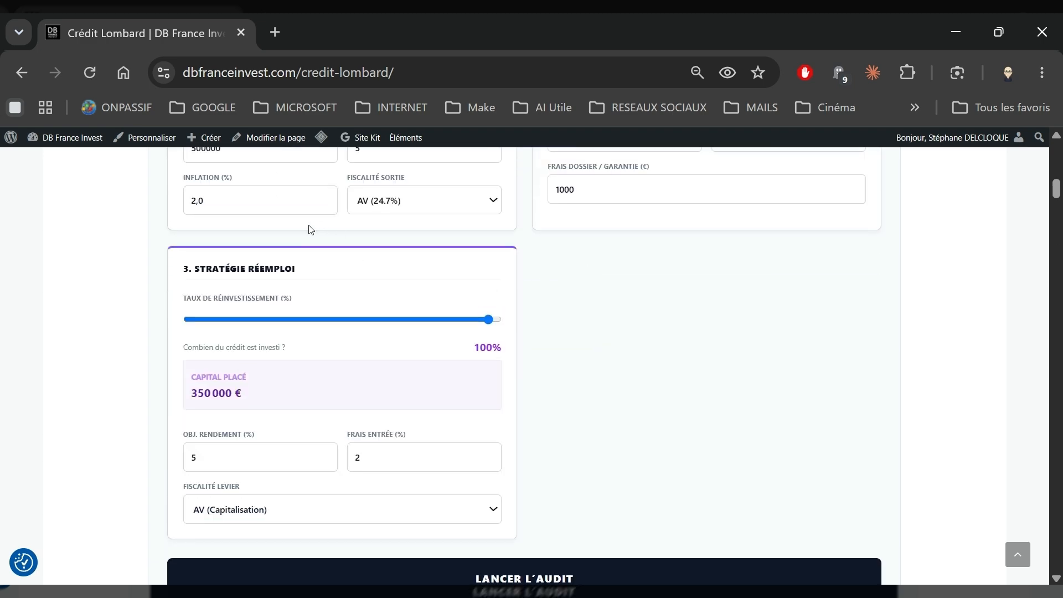
{"action": "scroll", "coordinate": [310, 228], "scroll_direction": "up", "scroll_amount": 2}
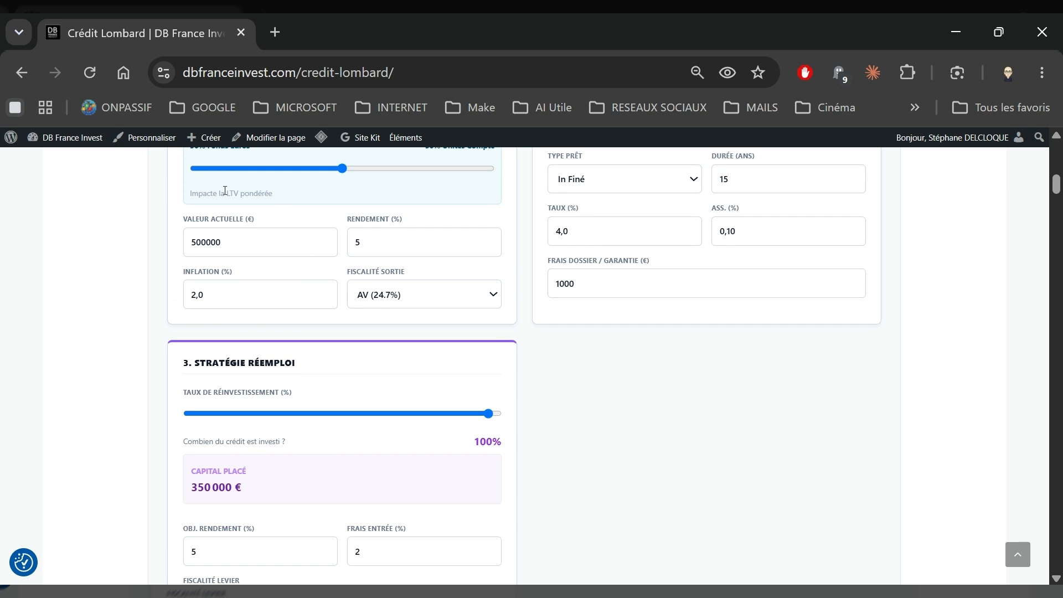
{"action": "scroll", "coordinate": [308, 283], "scroll_direction": "down", "scroll_amount": 2}
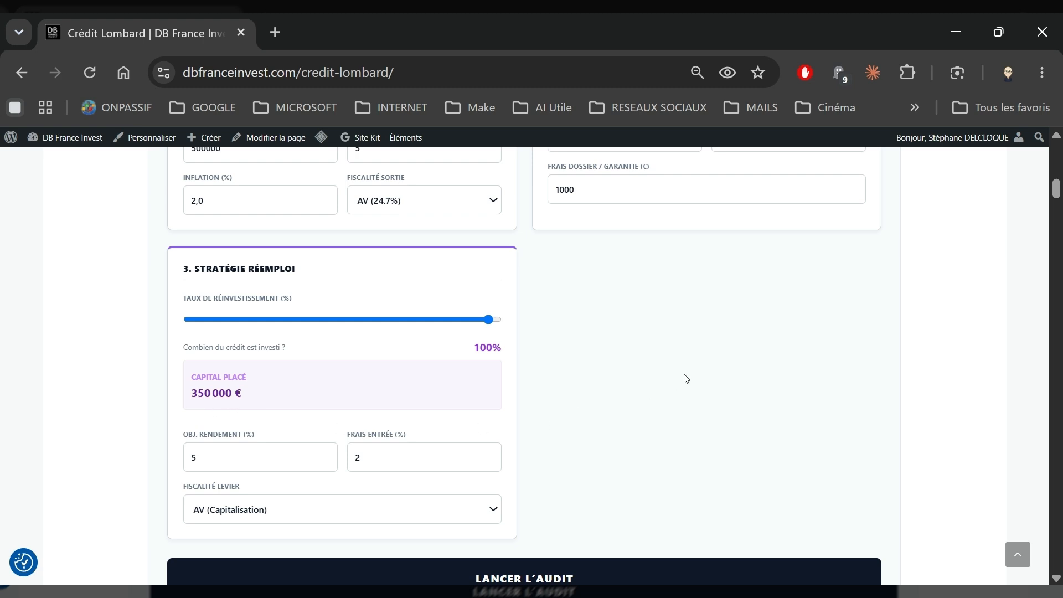
{"action": "scroll", "coordinate": [686, 378], "scroll_direction": "up", "scroll_amount": 3}
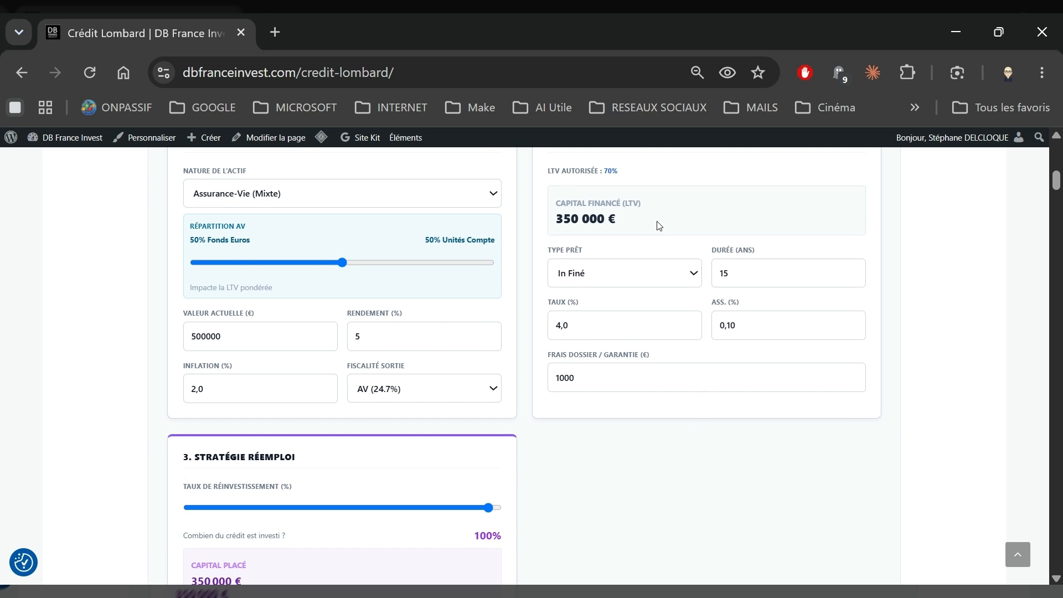
{"action": "scroll", "coordinate": [667, 410], "scroll_direction": "down", "scroll_amount": 2}
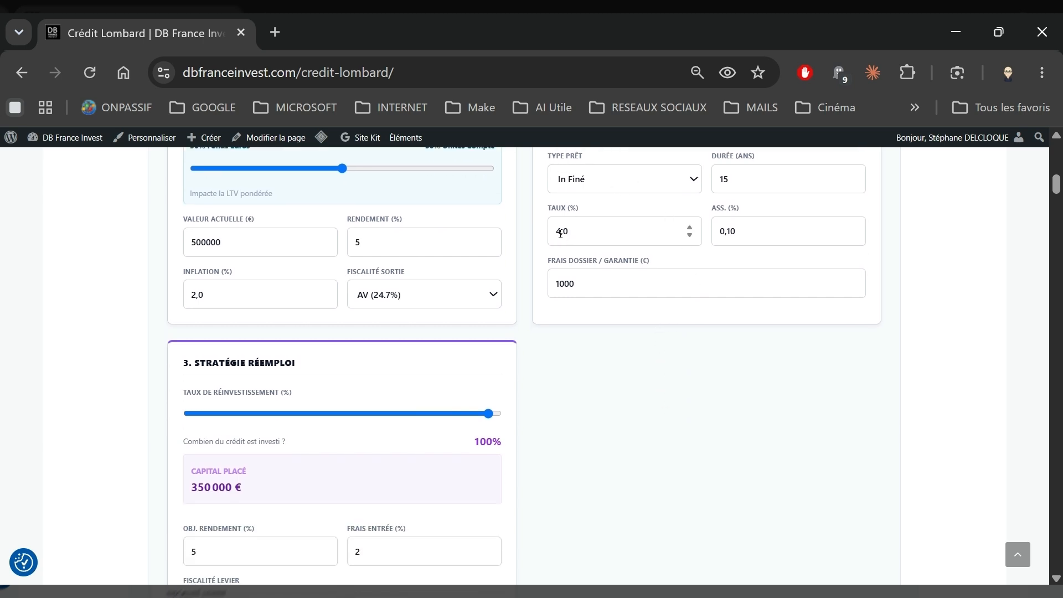
{"action": "scroll", "coordinate": [624, 343], "scroll_direction": "down", "scroll_amount": 10}
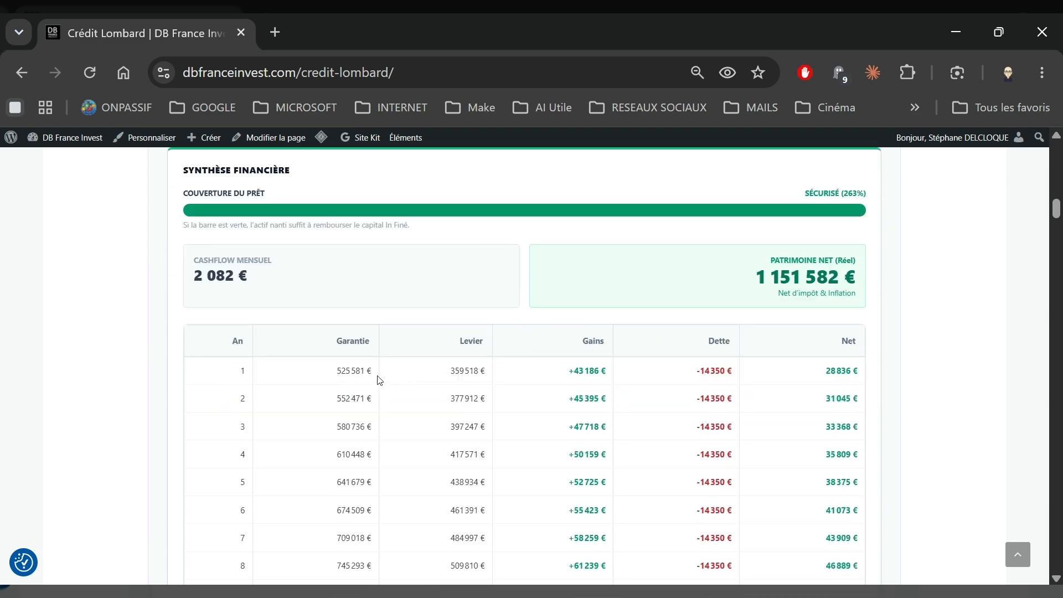
Compare the loan and reinvestment parameters with the Synthèse financière's loan coverage, monthly cashflow, net wealth and yearly figures.
{"action": "scroll", "coordinate": [375, 379], "scroll_direction": "up", "scroll_amount": 8}
{"action": "scroll", "coordinate": [373, 375], "scroll_direction": "up", "scroll_amount": 2}
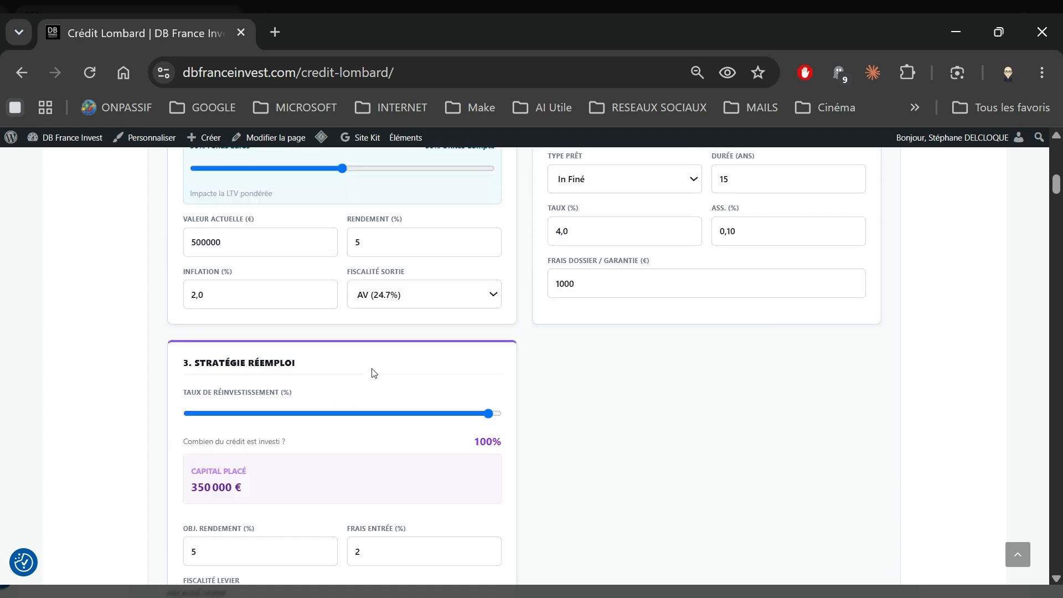
{"action": "scroll", "coordinate": [243, 251], "scroll_direction": "down", "scroll_amount": 4}
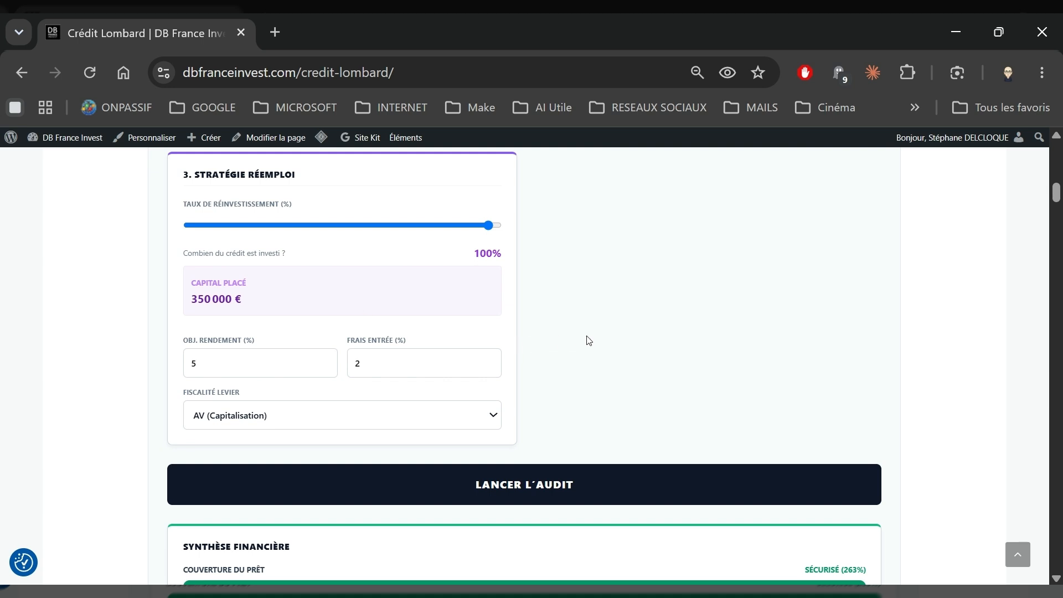
{"action": "scroll", "coordinate": [622, 337], "scroll_direction": "down", "scroll_amount": 2}
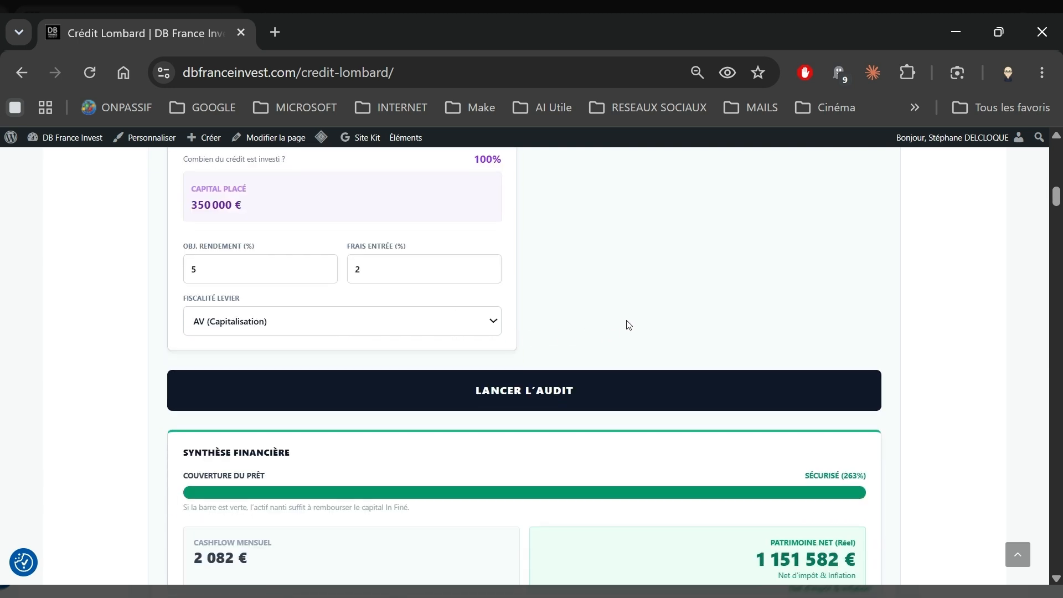
{"action": "scroll", "coordinate": [632, 325], "scroll_direction": "down", "scroll_amount": 4}
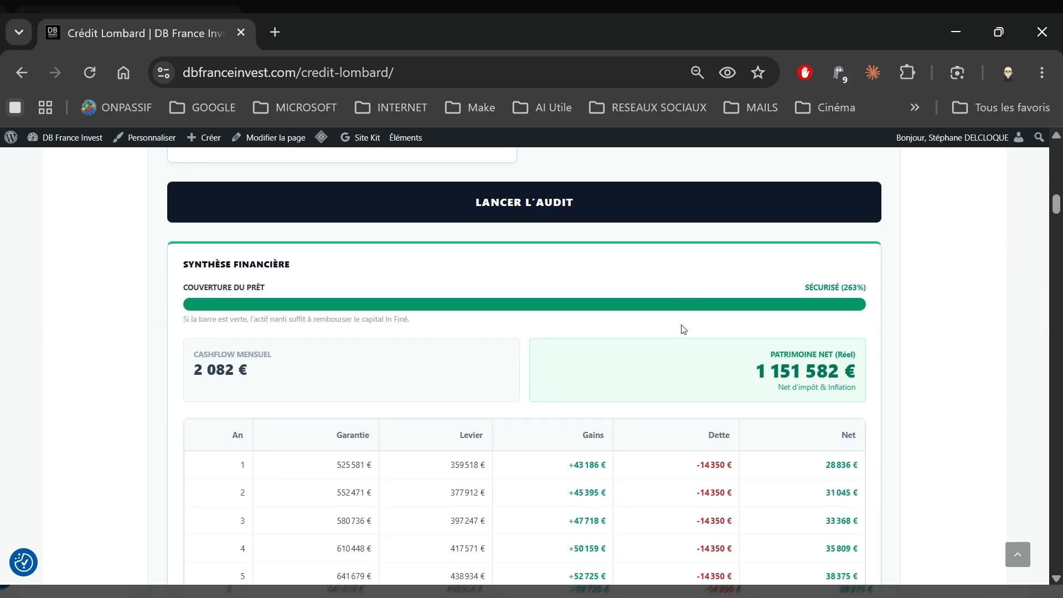
{"action": "scroll", "coordinate": [684, 329], "scroll_direction": "down", "scroll_amount": 4}
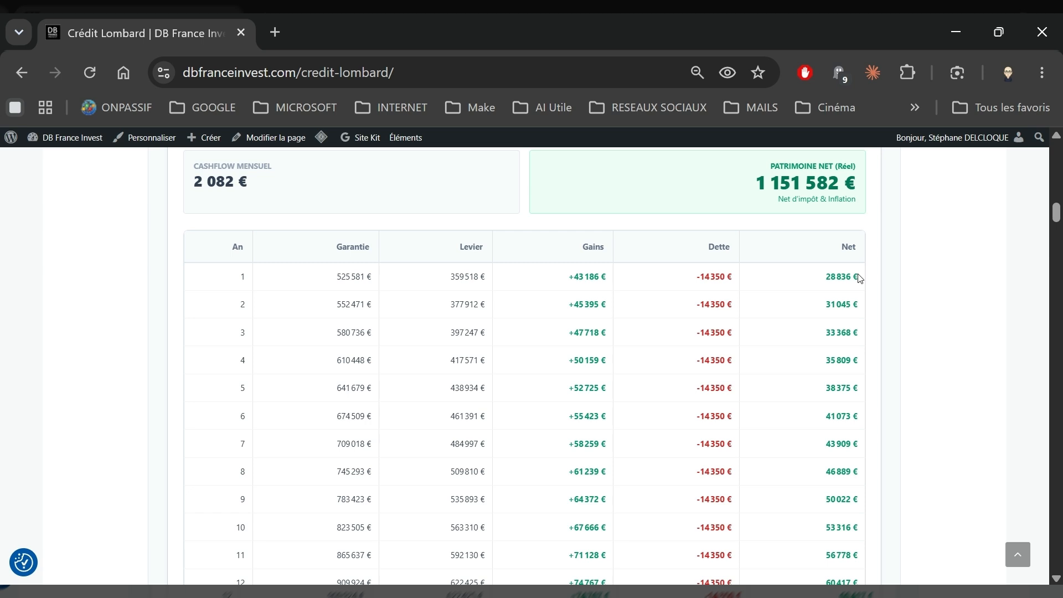
{"action": "scroll", "coordinate": [709, 275], "scroll_direction": "up", "scroll_amount": 2}
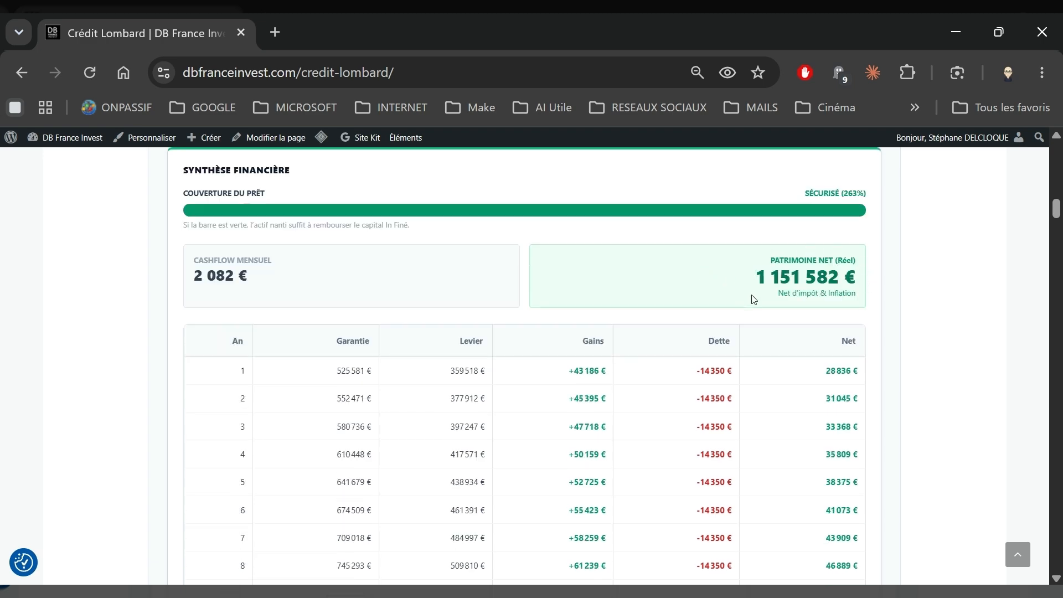
{"action": "scroll", "coordinate": [912, 311], "scroll_direction": "up", "scroll_amount": 12}
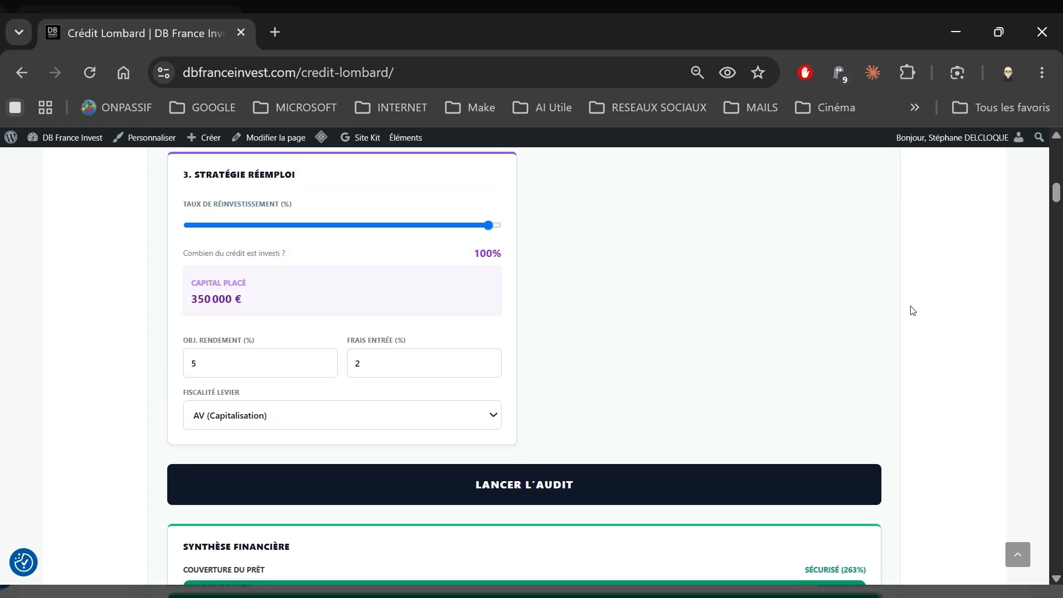
{"action": "scroll", "coordinate": [881, 321], "scroll_direction": "down", "scroll_amount": 5}
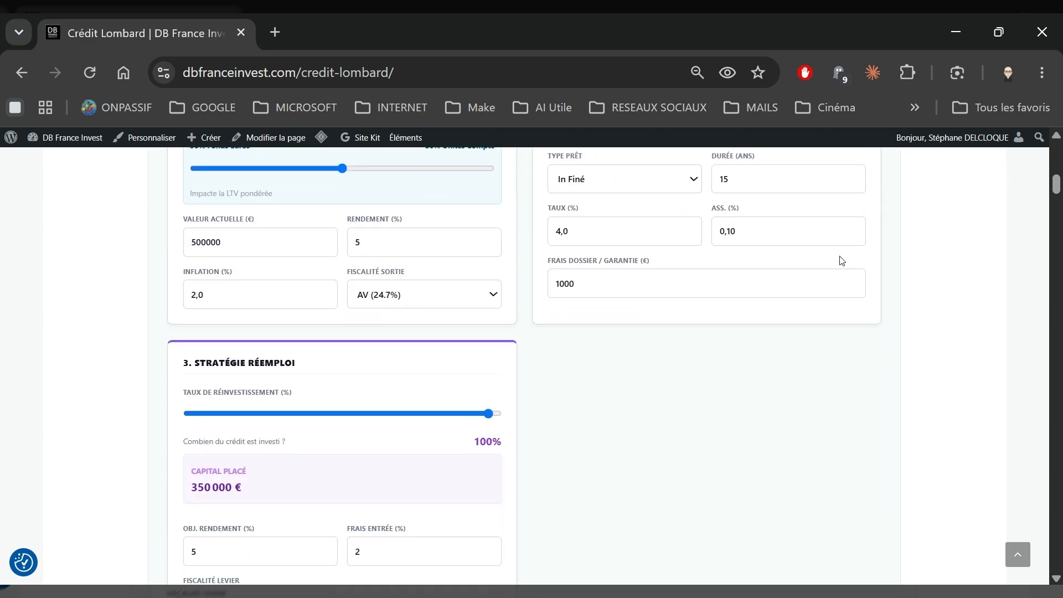
{"action": "scroll", "coordinate": [841, 260], "scroll_direction": "up", "scroll_amount": 2}
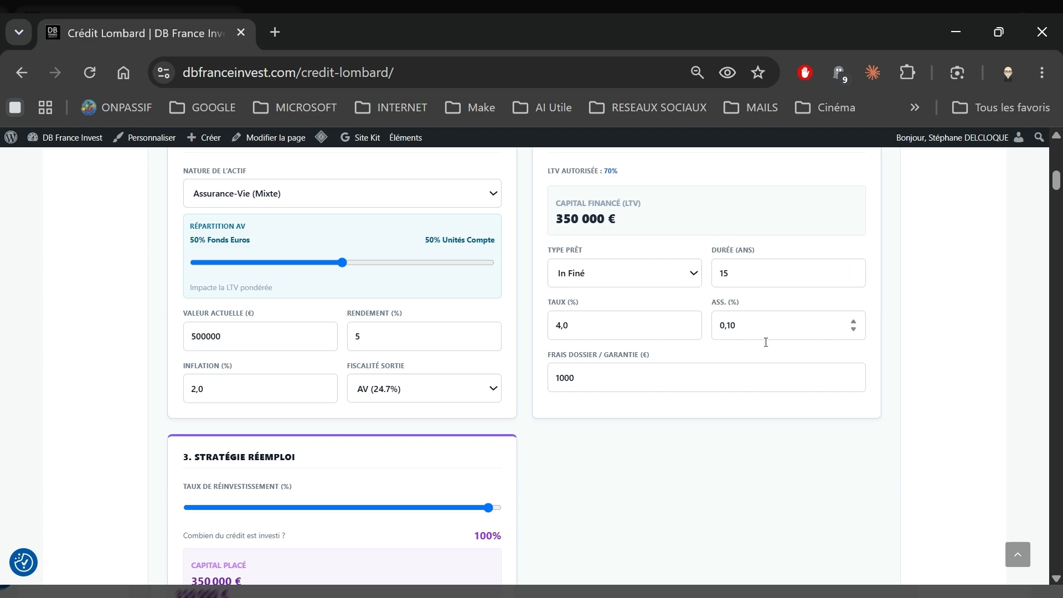
Examine the final years of the results table, the Étude de faisabilité offer and the legal notice on the simulation's limits.
{"action": "scroll", "coordinate": [786, 380], "scroll_direction": "down", "scroll_amount": 15}
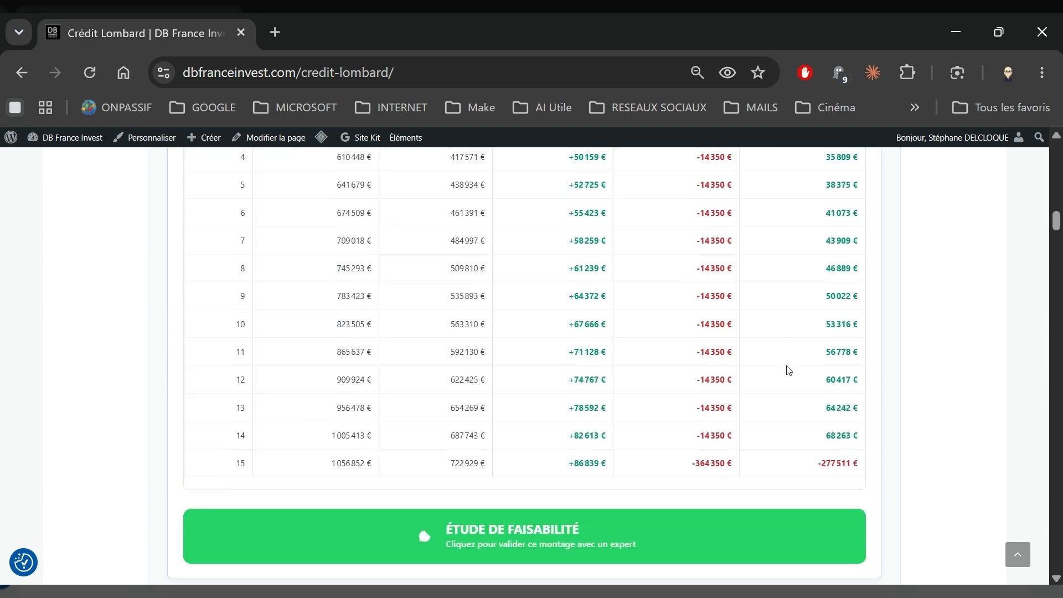
{"action": "scroll", "coordinate": [788, 370], "scroll_direction": "down", "scroll_amount": 1}
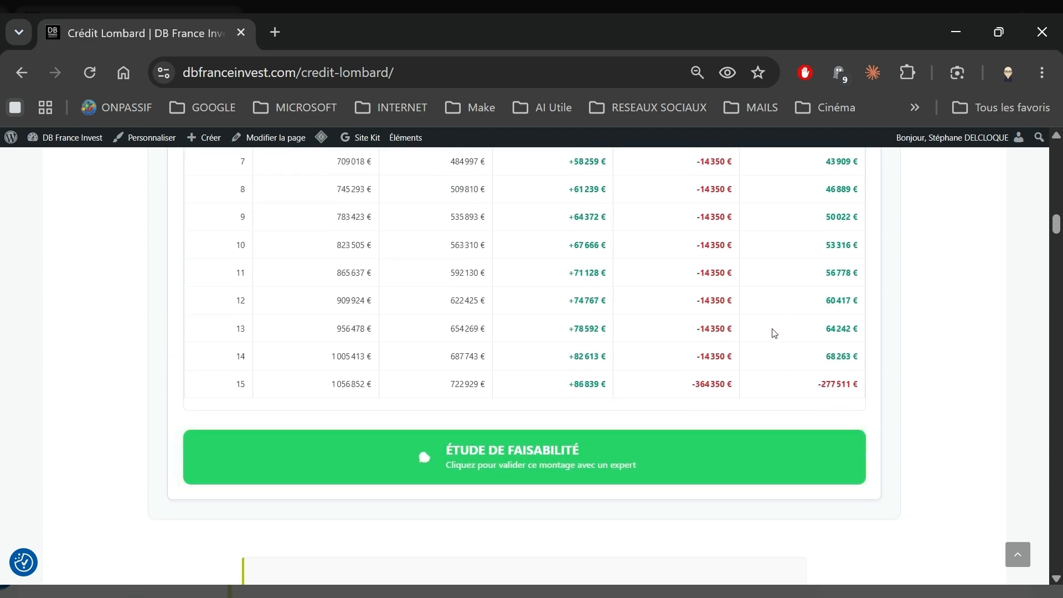
{"action": "scroll", "coordinate": [774, 333], "scroll_direction": "down", "scroll_amount": 1}
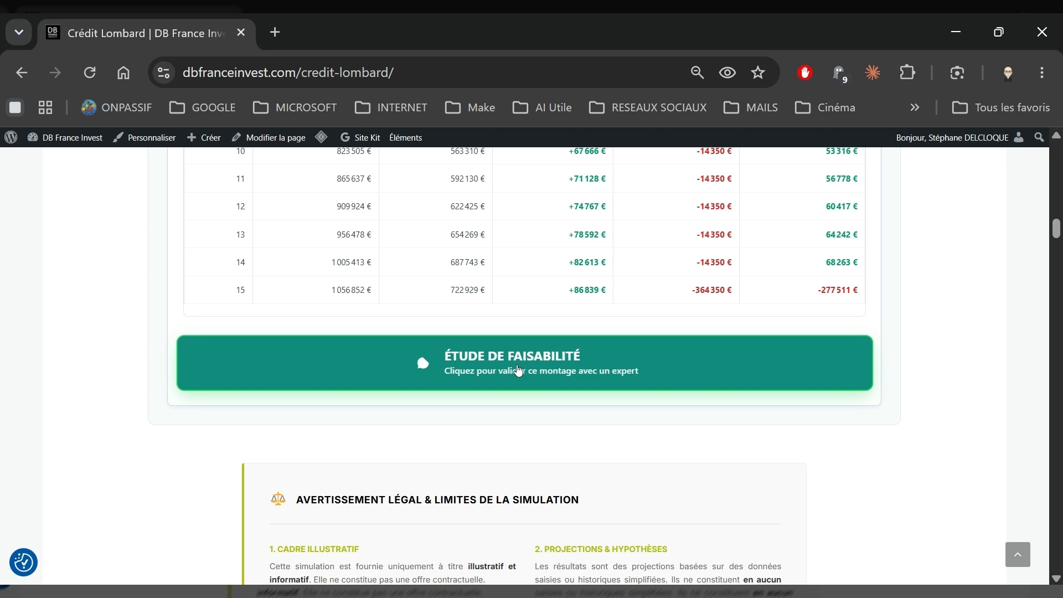
{"action": "scroll", "coordinate": [519, 370], "scroll_direction": "down", "scroll_amount": 3}
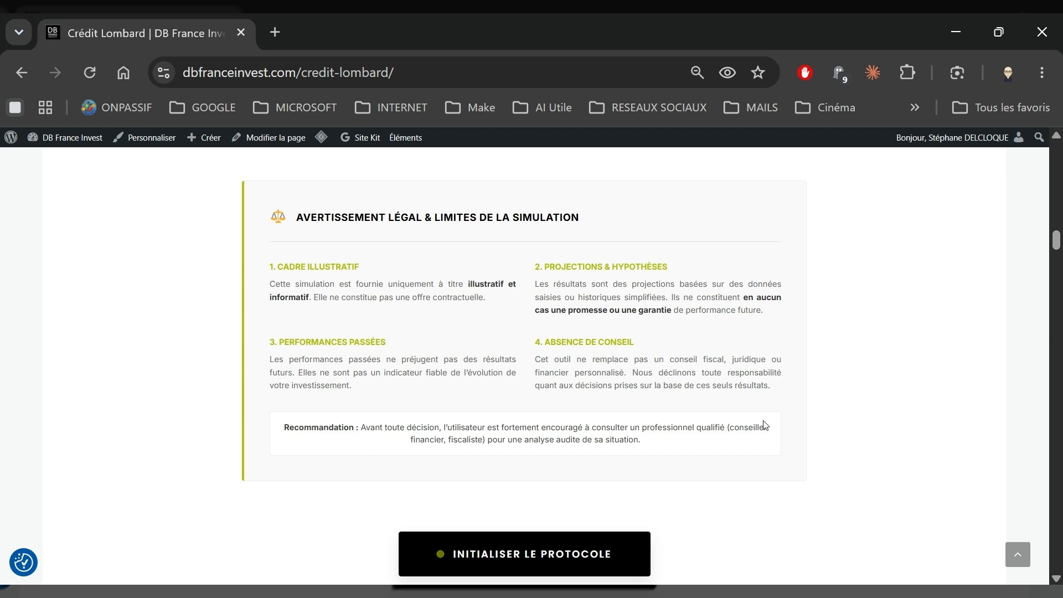
{"action": "scroll", "coordinate": [882, 415], "scroll_direction": "up", "scroll_amount": 2}
{"action": "scroll", "coordinate": [884, 416], "scroll_direction": "down", "scroll_amount": 2}
Return to the start of the Audit de Vélocité form to review the Garantie and Calibrage dette parameters.
{"action": "scroll", "coordinate": [885, 415], "scroll_direction": "up", "scroll_amount": 7}
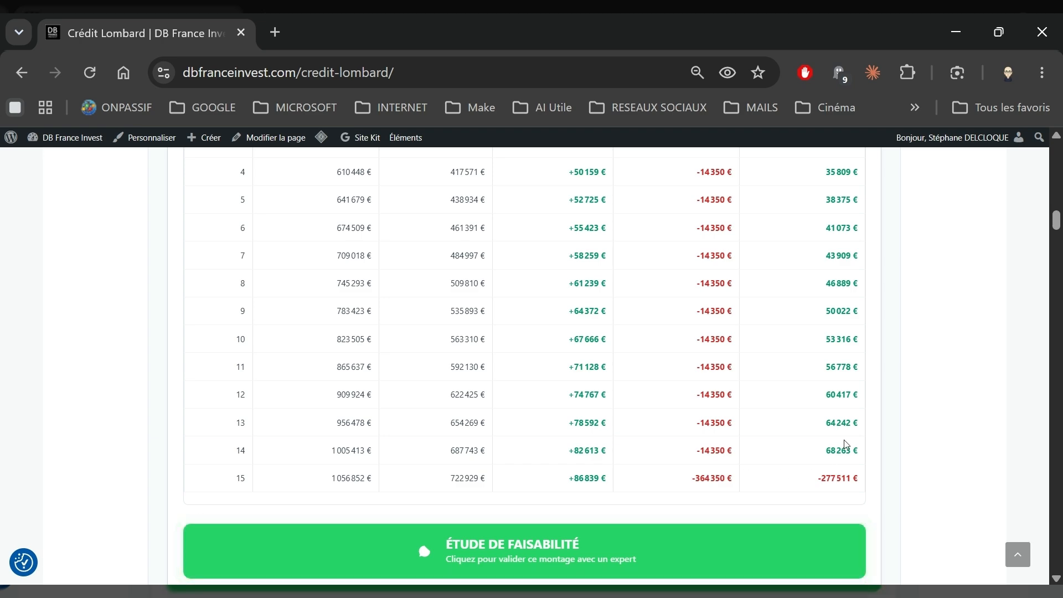
{"action": "scroll", "coordinate": [905, 402], "scroll_direction": "up", "scroll_amount": 5}
{"action": "scroll", "coordinate": [908, 400], "scroll_direction": "up", "scroll_amount": 4}
{"action": "scroll", "coordinate": [918, 392], "scroll_direction": "up", "scroll_amount": 5}
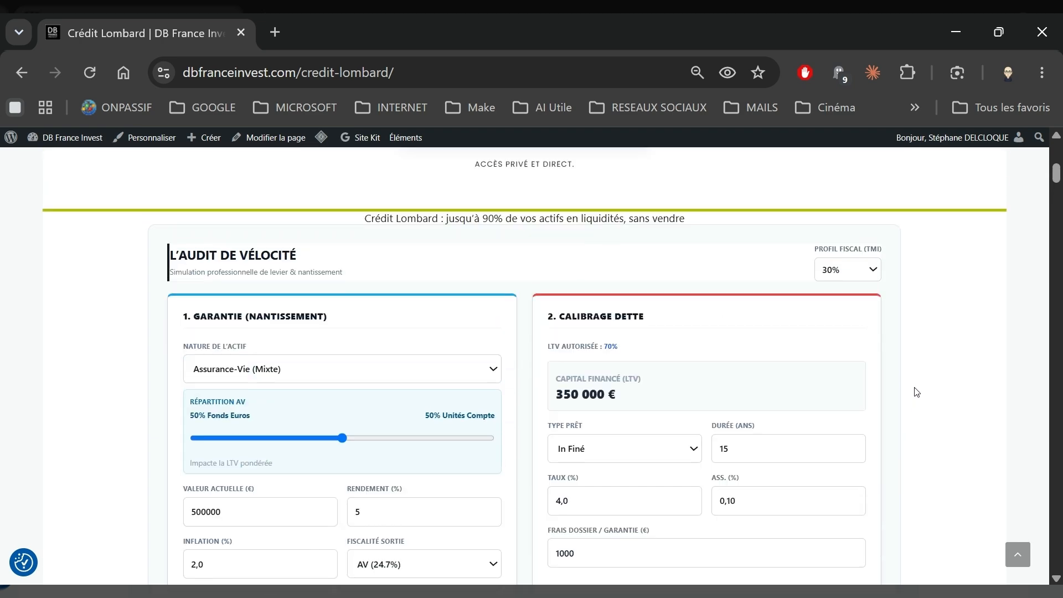
{"action": "scroll", "coordinate": [917, 391], "scroll_direction": "down", "scroll_amount": 1}
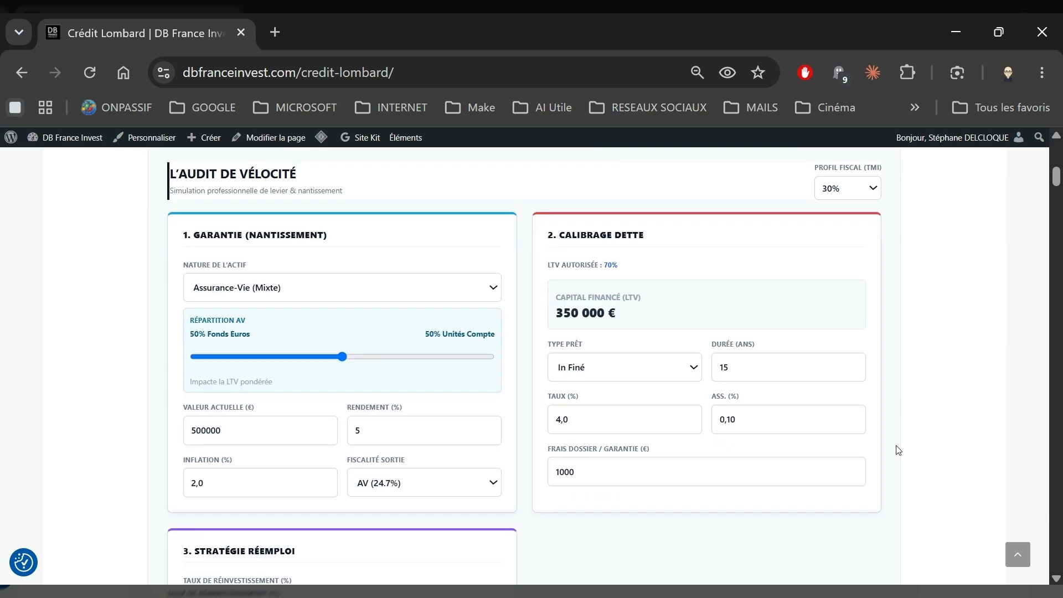